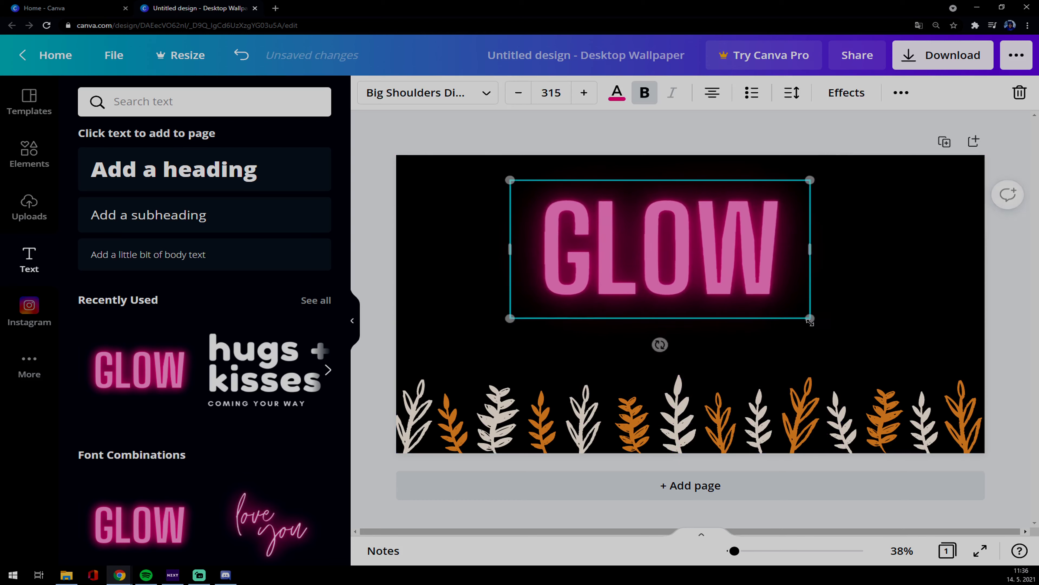
Scale the neon GLOW text down to size 261, centre it near the page's top and replace its wording with HELLO.
left_click_drag(603, 235, 641, 242)
left_click(626, 242)
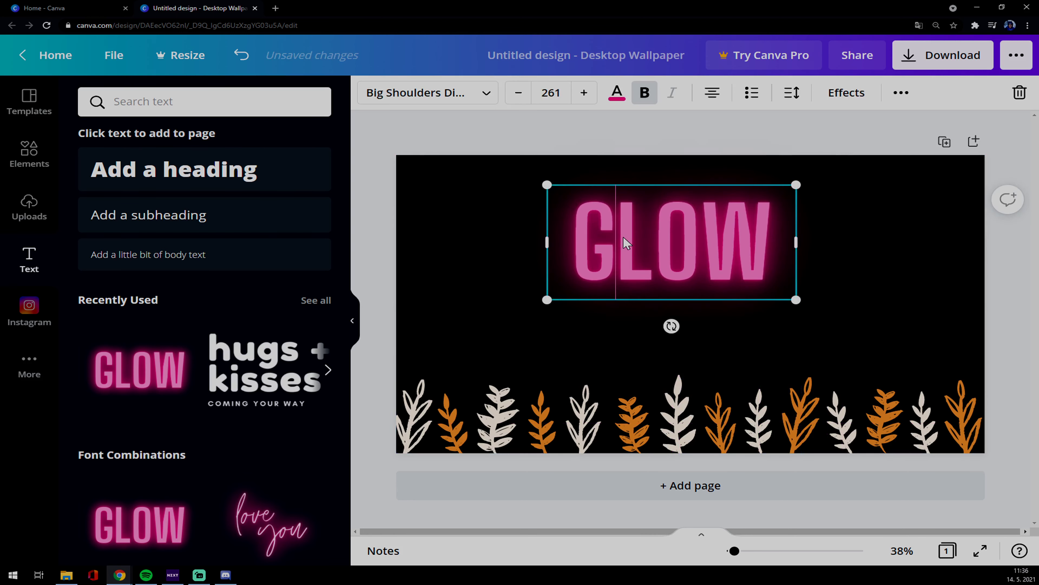
key("shift+Left")
key("shift+Left")
key("shift+Left")
key("shift+Left")
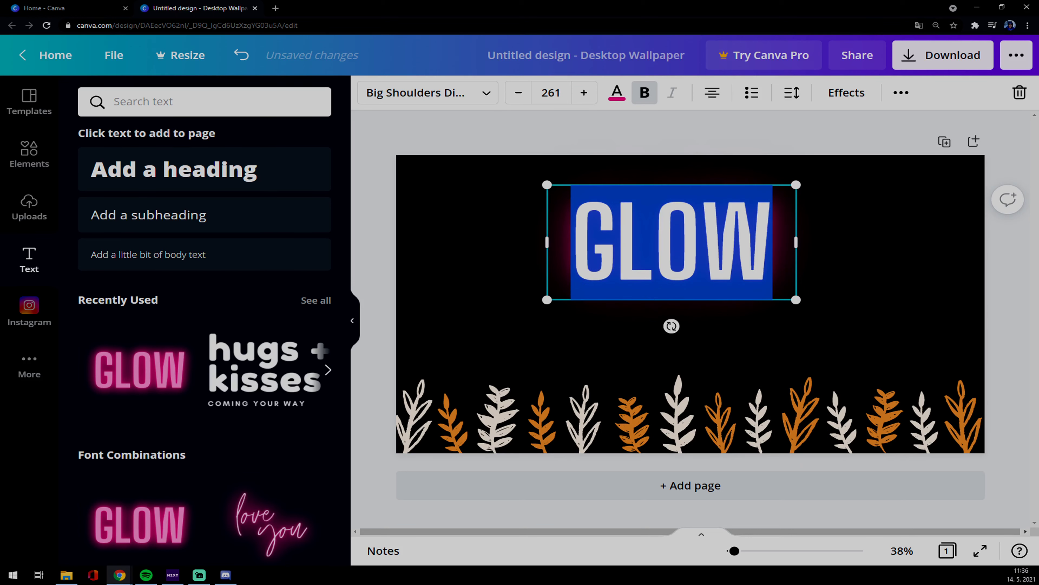
type("HELLO")
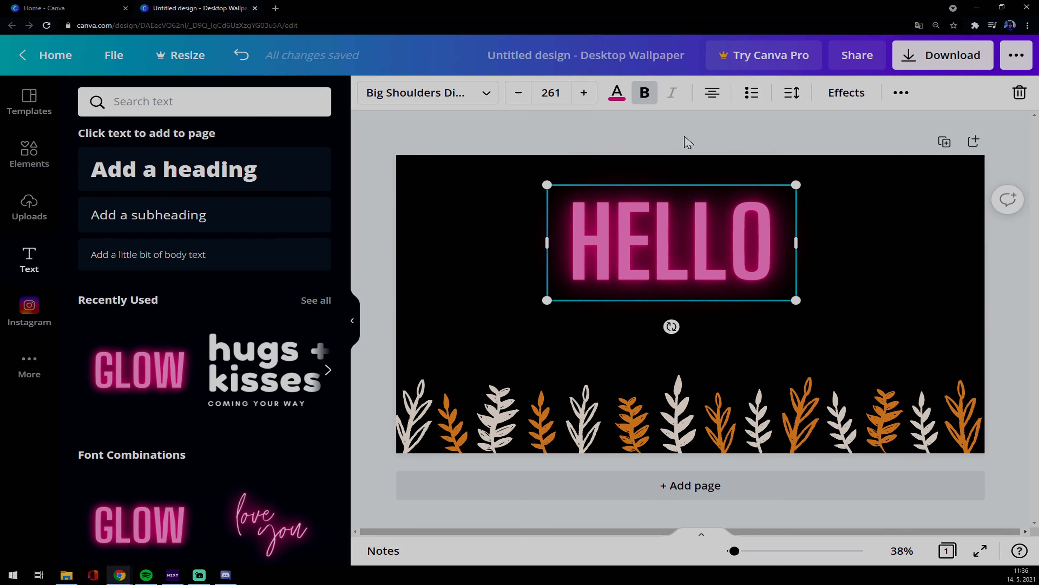
Reduce the HELLO text's font size to 250.
left_click(464, 103)
left_click(464, 105)
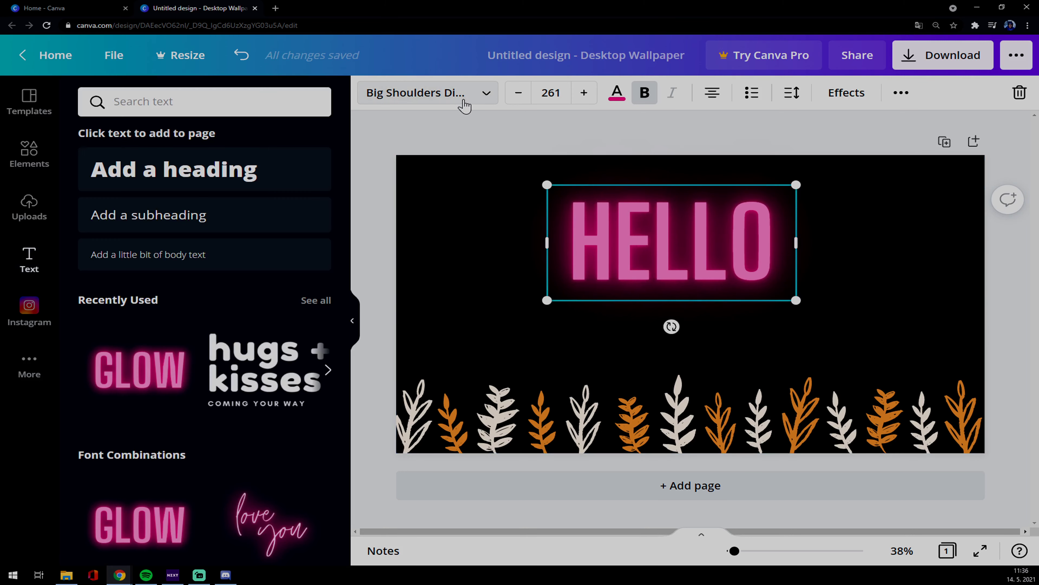
left_click(520, 98)
left_click(523, 98)
left_click(519, 94)
left_click(518, 93)
left_click(519, 94)
left_click(519, 94)
left_click(519, 94)
left_click(519, 94)
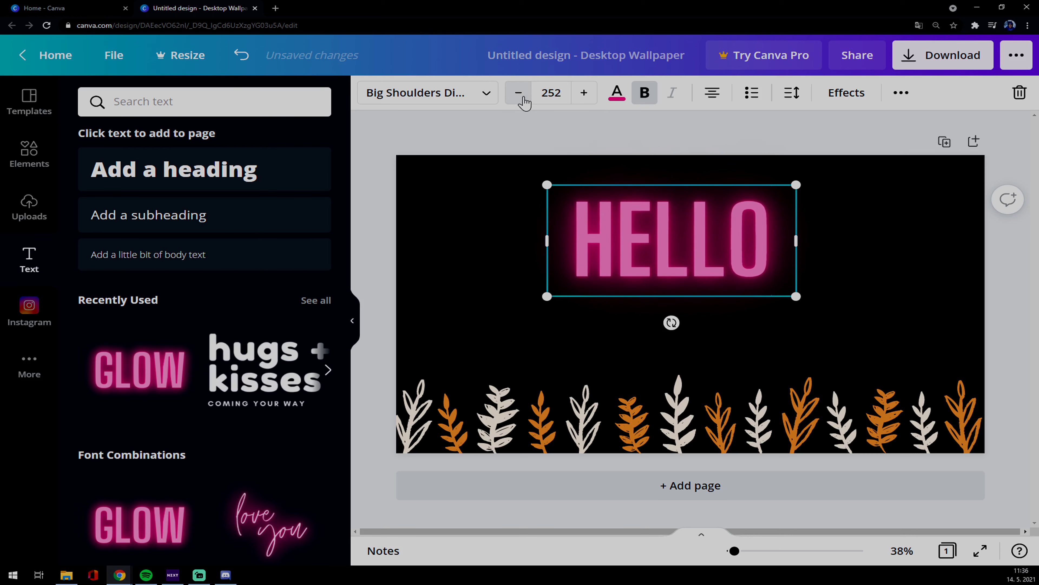
left_click(518, 93)
left_click(518, 93)
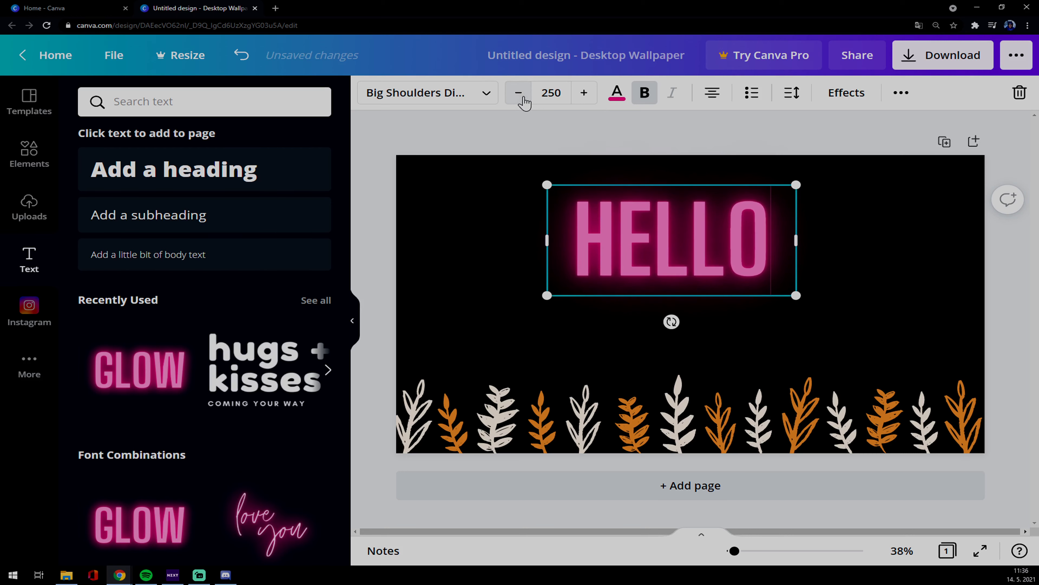
Recolour the HELLO text with the violet from the default colours.
left_click(618, 95)
left_click(270, 363)
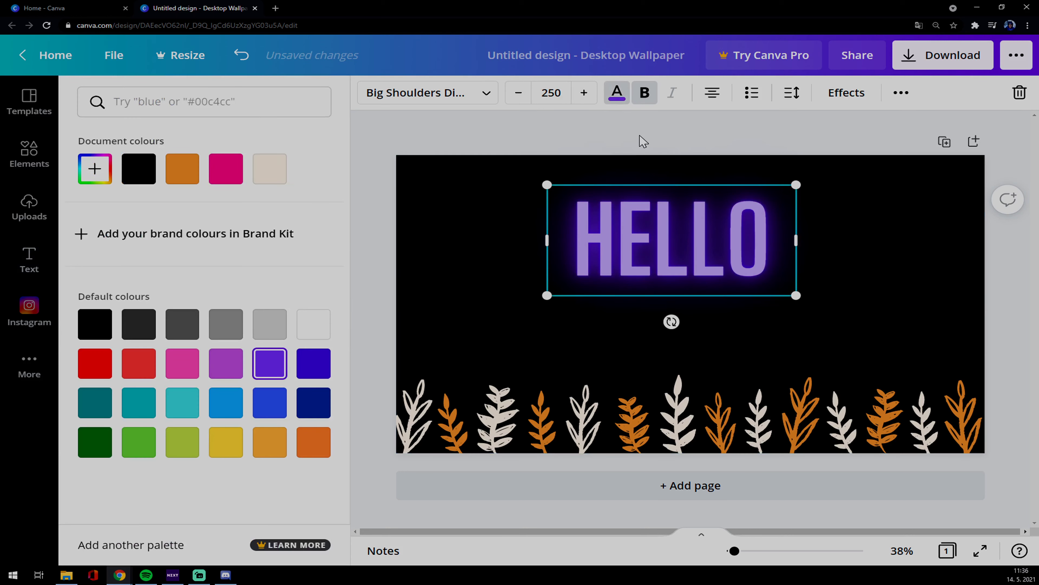
key("Escape")
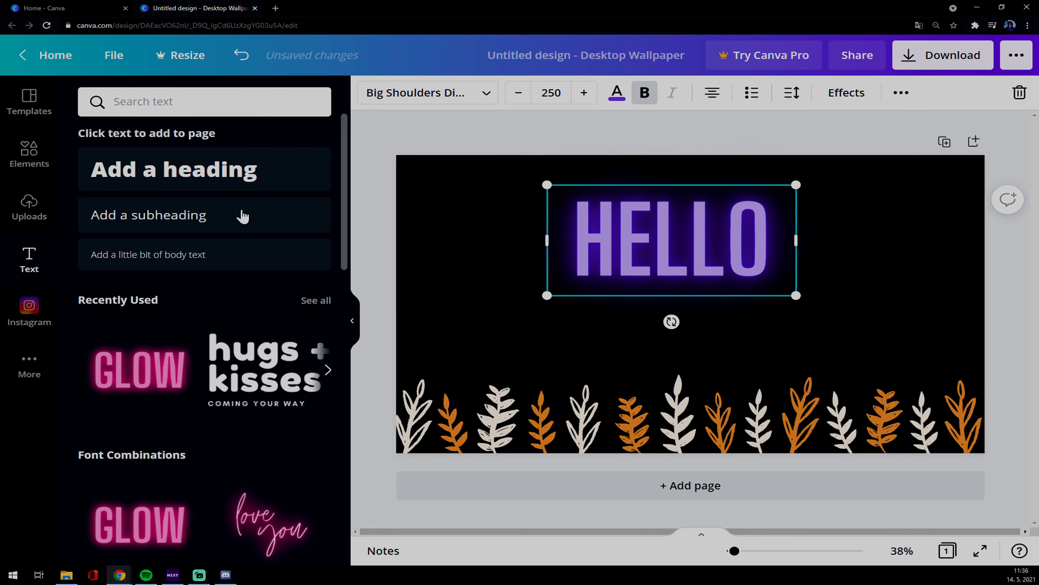
Add the Santa face emoji from the Emoji app and place it in the page's upper-left corner.
left_click(35, 364)
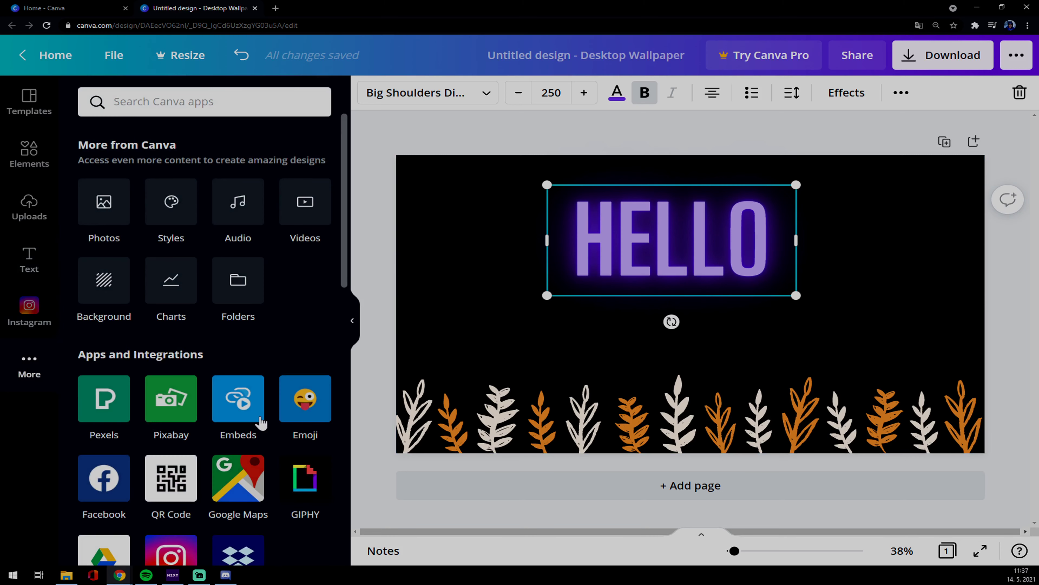
left_click(306, 408)
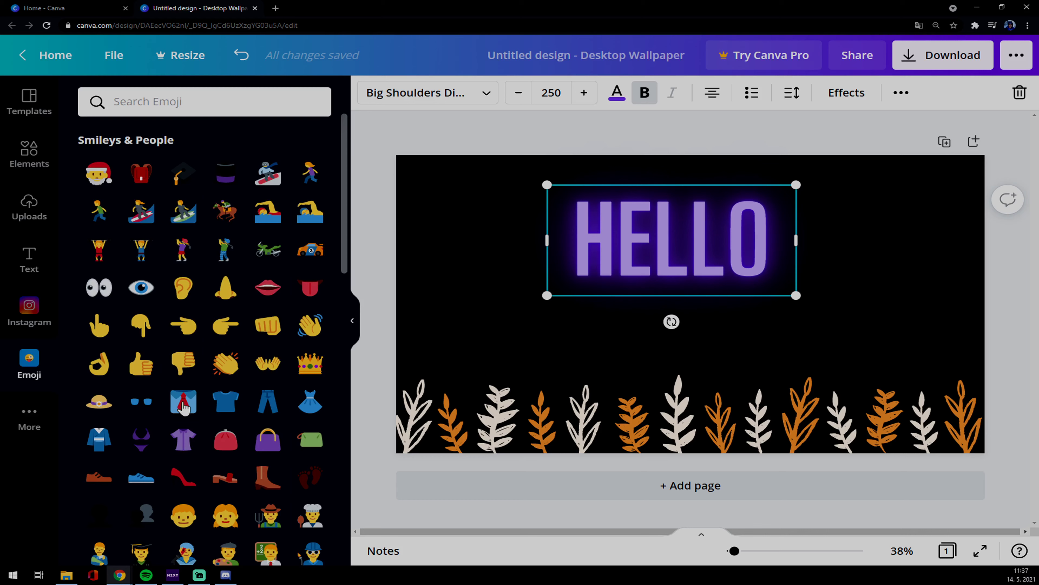
left_click(98, 174)
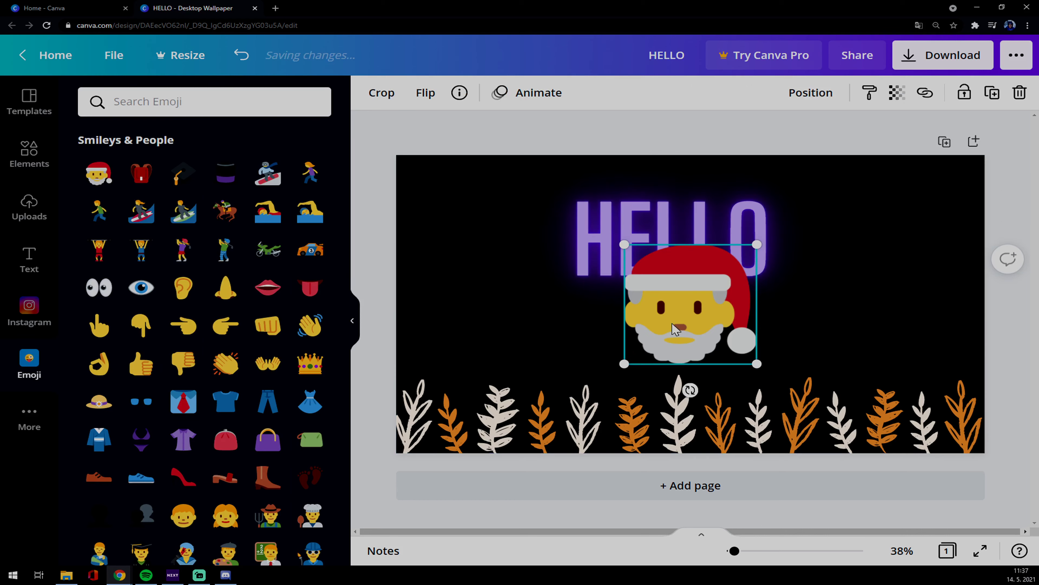
left_click_drag(686, 319, 446, 229)
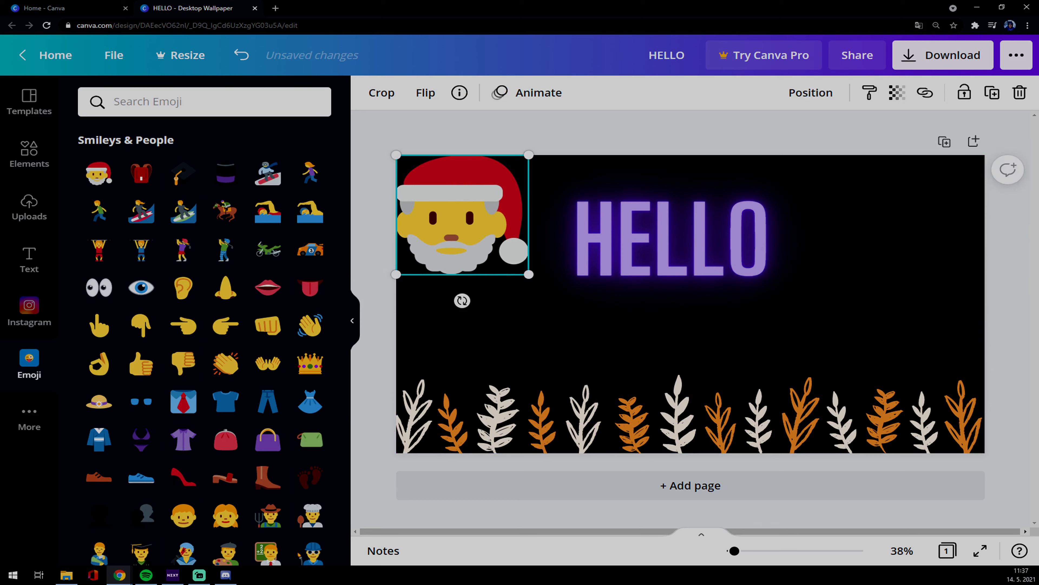
Add the red lips emoji, shrink it and place it over the Santa face's mouth.
left_click(286, 292)
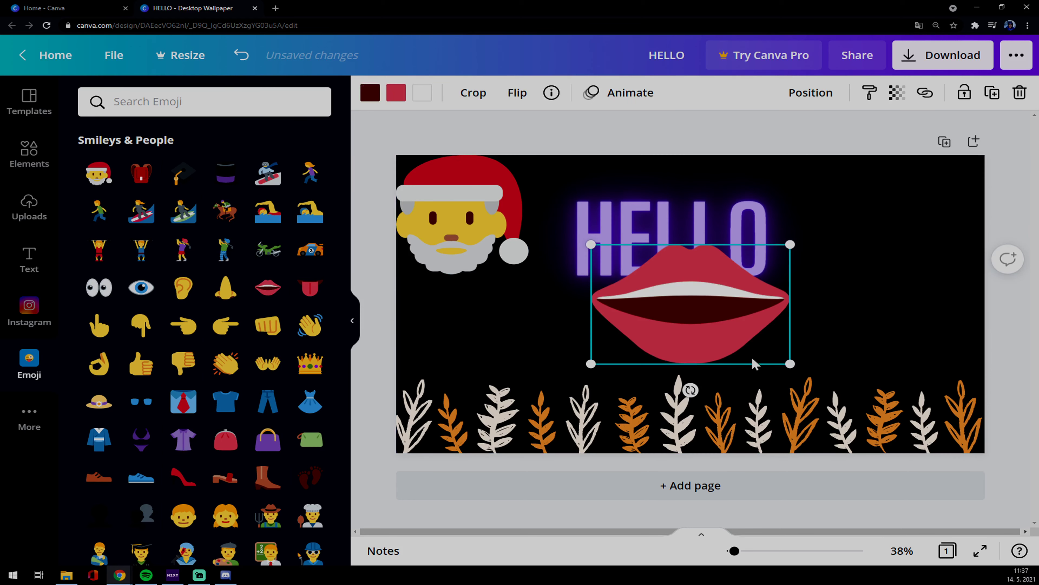
left_click_drag(761, 343, 507, 300)
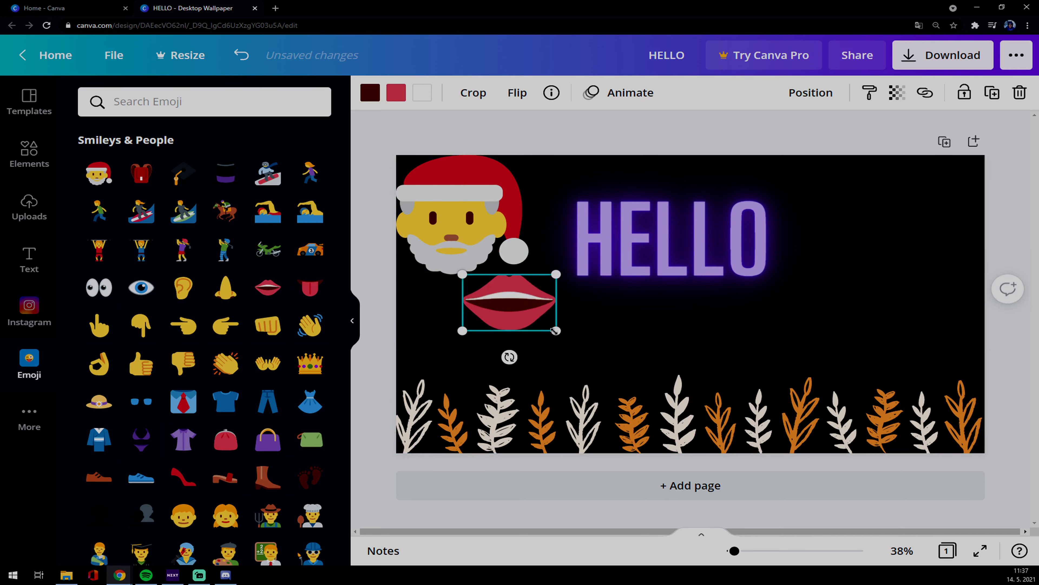
left_click_drag(557, 330, 531, 314)
left_click_drag(489, 276, 454, 249)
left_click(550, 380)
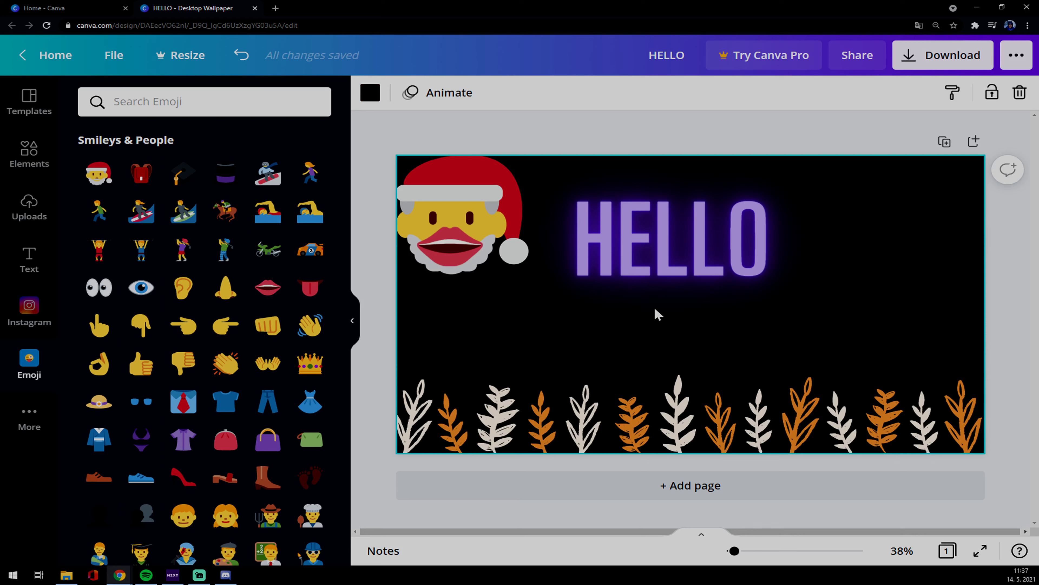
Delete the HELLO text, the Santa face, the lips emoji and the black background from the page.
left_click(651, 285)
key("Delete")
left_click(466, 232)
key("Delete")
left_click(654, 282)
key("Delete")
left_click(456, 259)
key("Delete")
Delete all the orange and cream leaf illustrations along the page's lower edge.
left_click(549, 364)
left_click(551, 410)
key("Delete")
left_click(500, 422)
key("Delete")
left_click(453, 426)
key("Delete")
left_click(421, 429)
key("Delete")
left_click(635, 432)
key("Delete")
left_click(720, 430)
key("Delete")
left_click(798, 432)
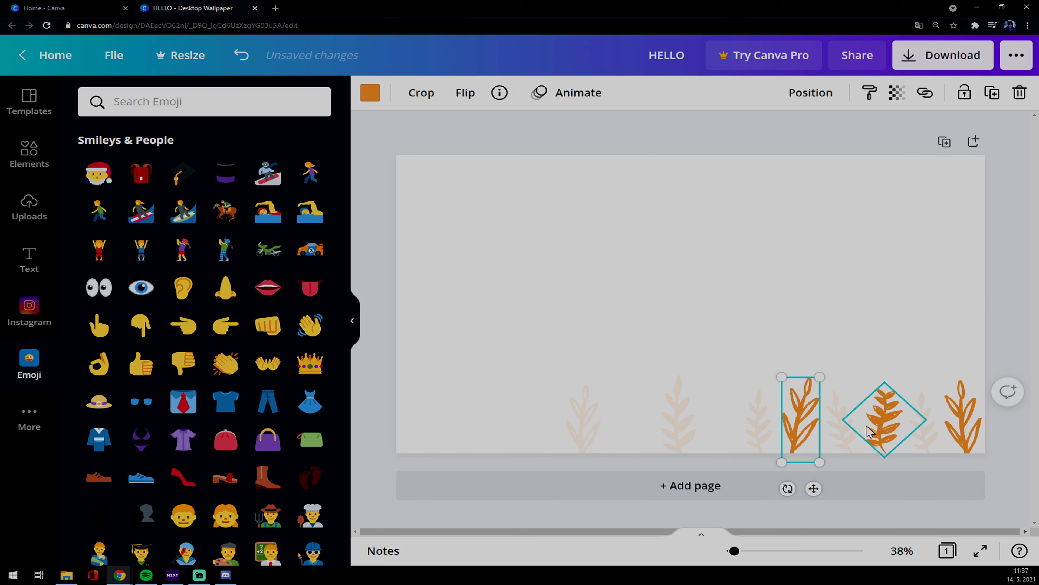
key("Delete")
left_click(872, 430)
key("Delete")
left_click(961, 433)
key("Delete")
left_click(880, 436)
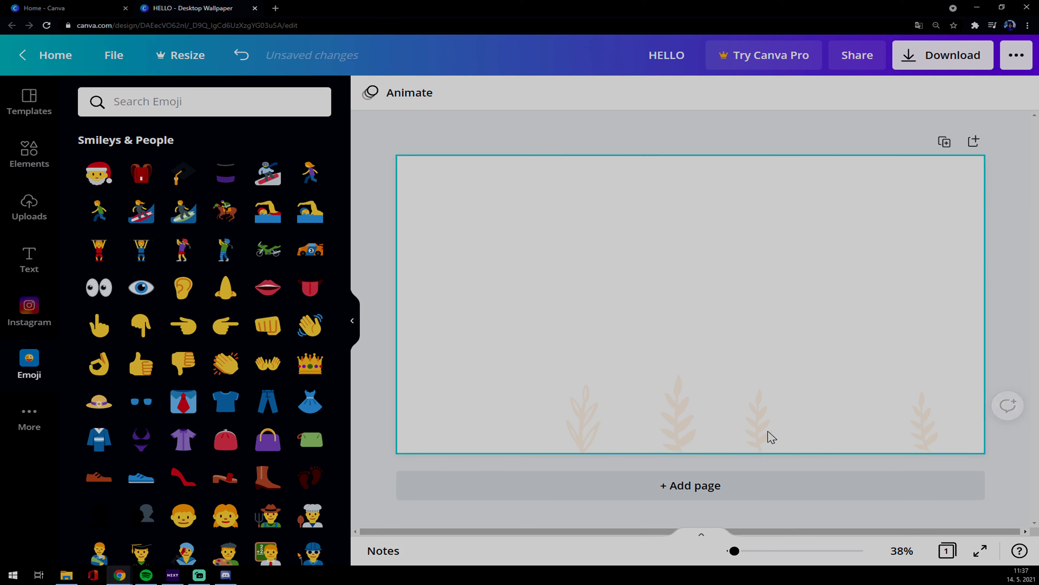
left_click(674, 429)
key("Delete")
left_click(589, 426)
key("Delete")
left_click(910, 428)
key("Delete")
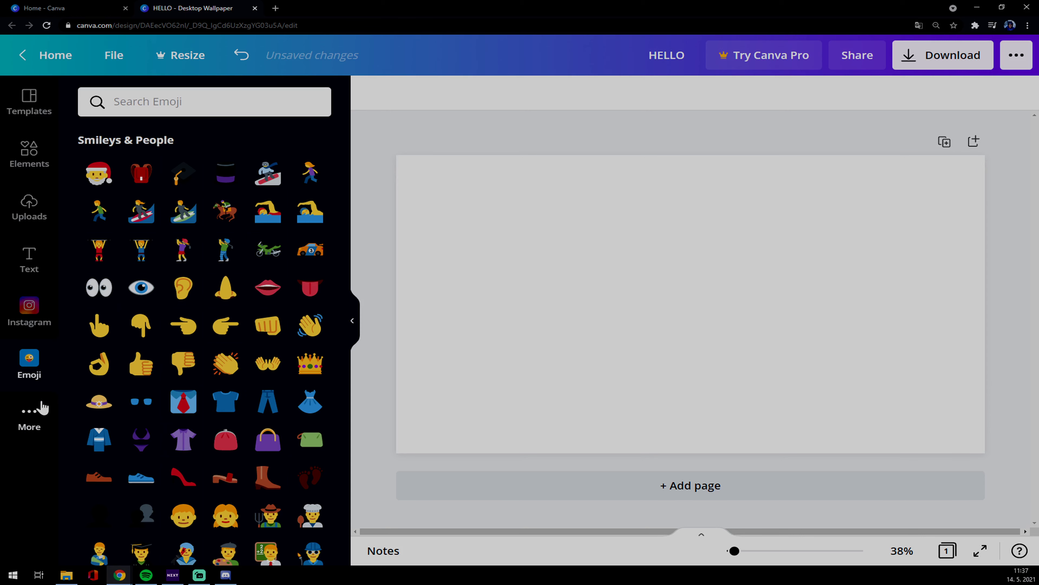
Try the coastal town photo from the connected Instagram account on the page and remove it.
left_click(6, 346)
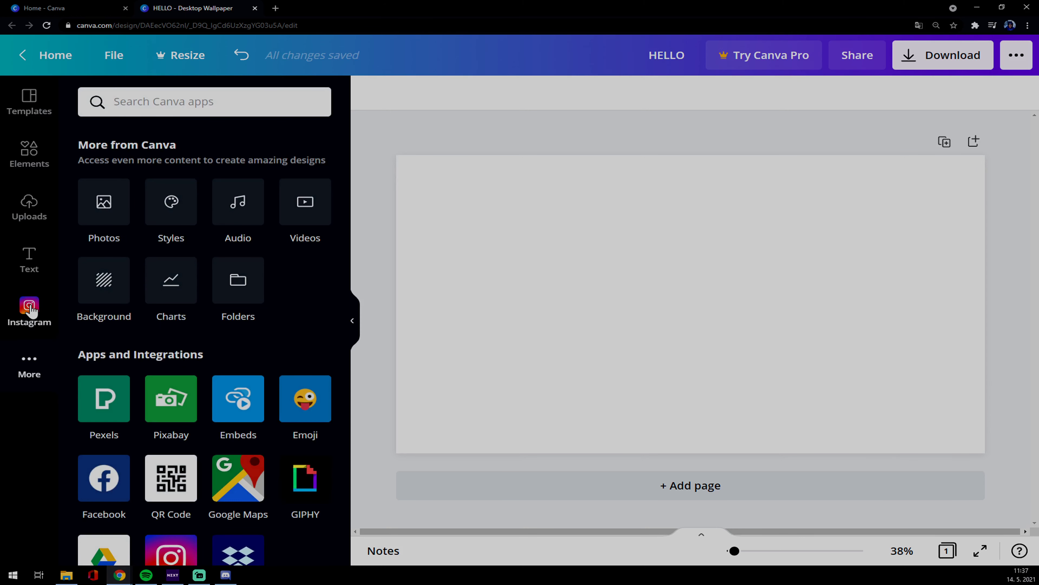
left_click(30, 307)
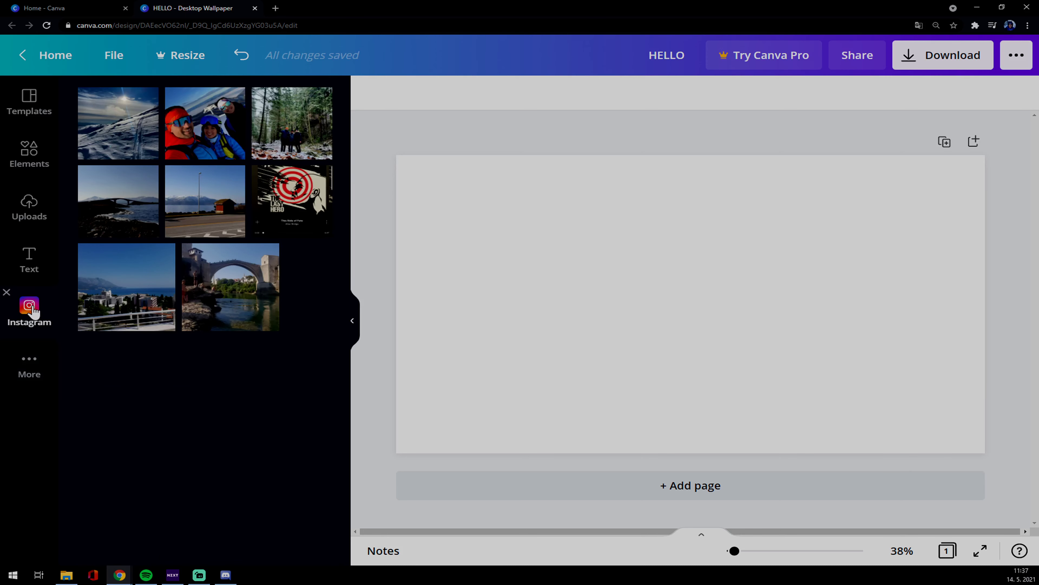
left_click(136, 320)
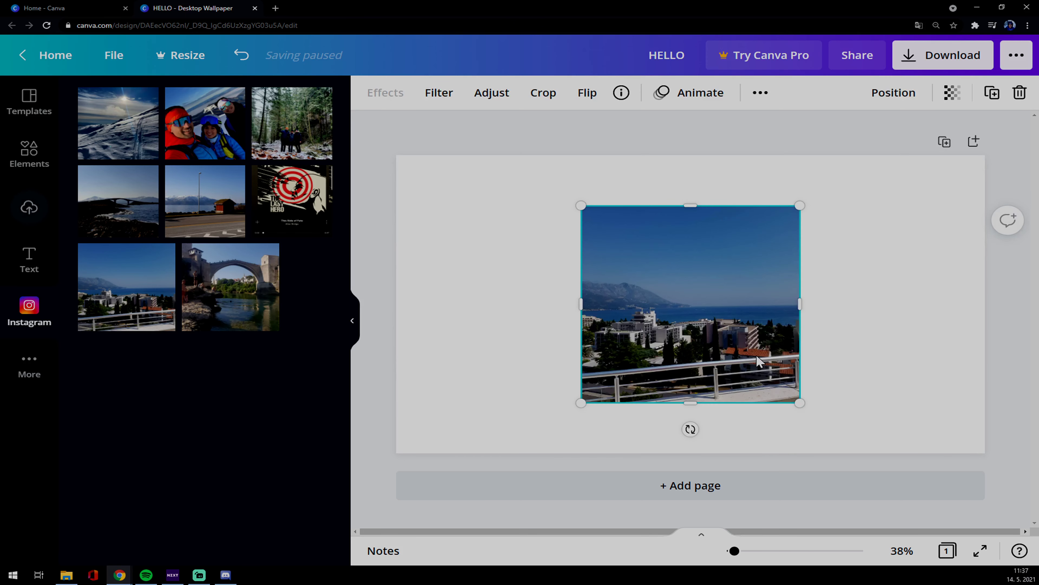
key("Delete")
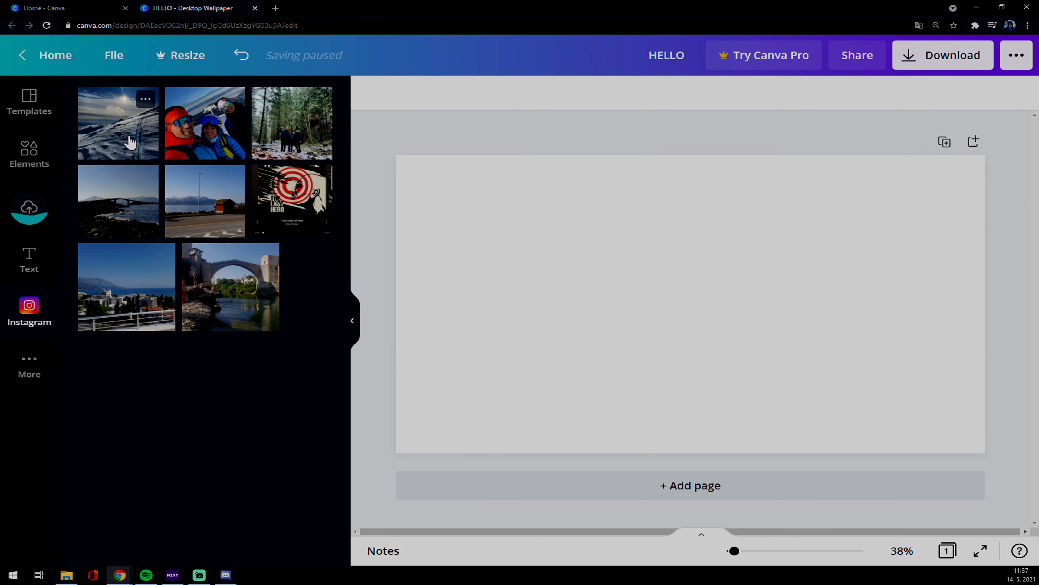
Try the snowy slope Instagram photo stretched across the page's full width and delete it.
left_click(123, 146)
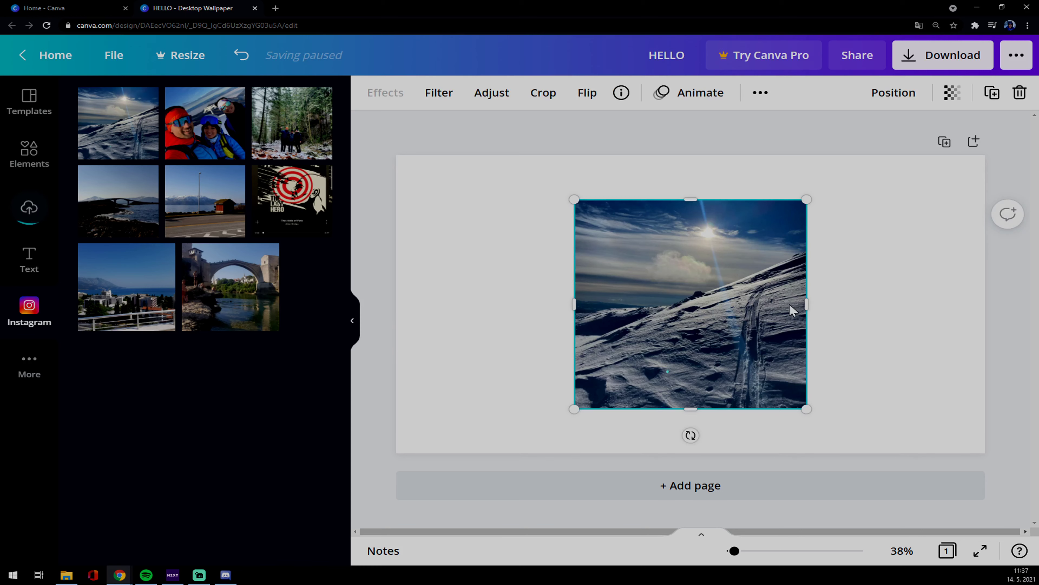
left_click_drag(802, 410, 855, 432)
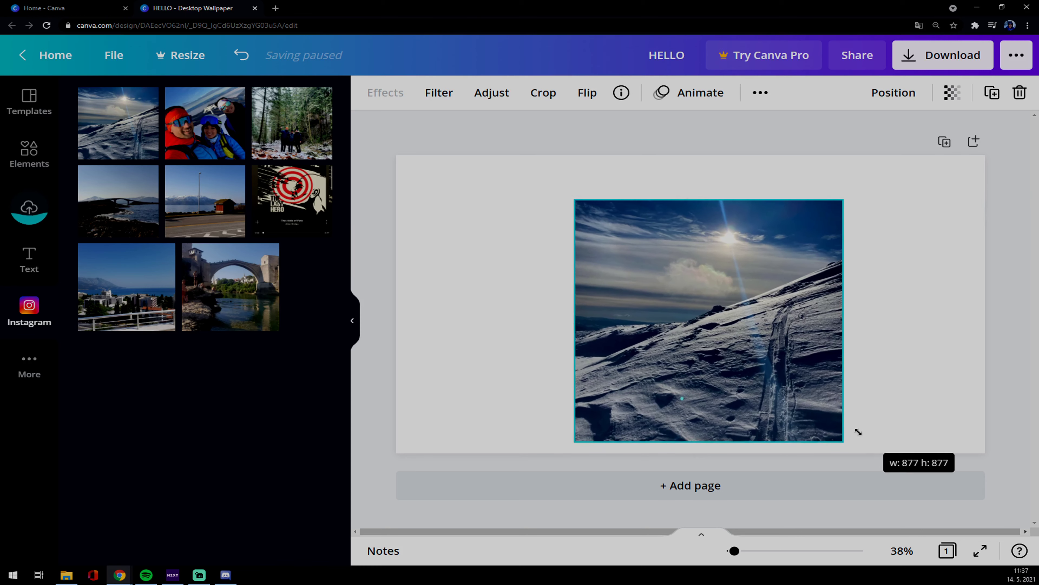
left_click_drag(726, 337, 704, 333)
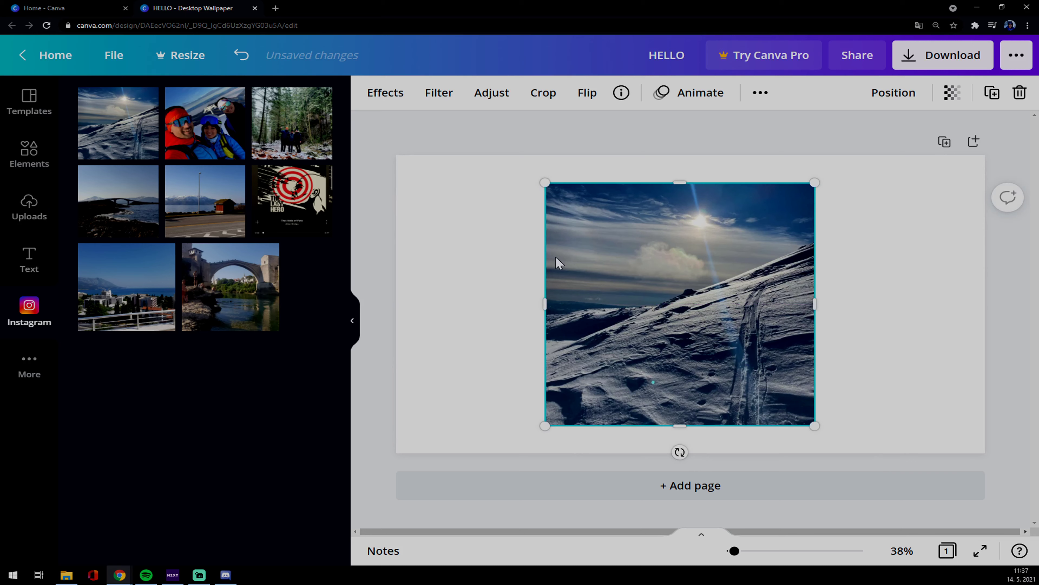
left_click_drag(546, 305, 400, 305)
left_click_drag(816, 313, 984, 318)
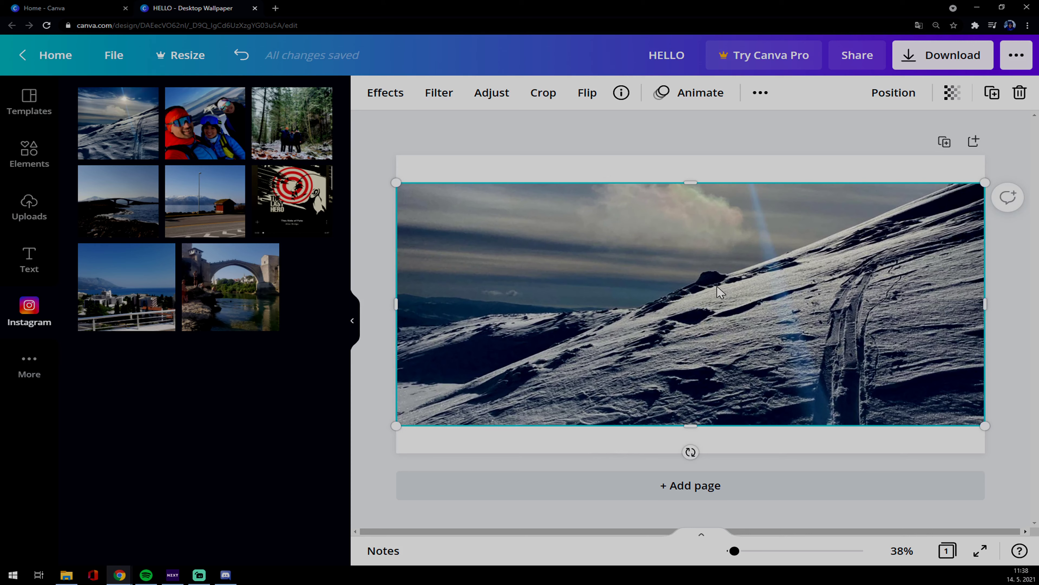
key("Delete")
Delete the night landscape image from the uploaded images.
left_click(28, 200)
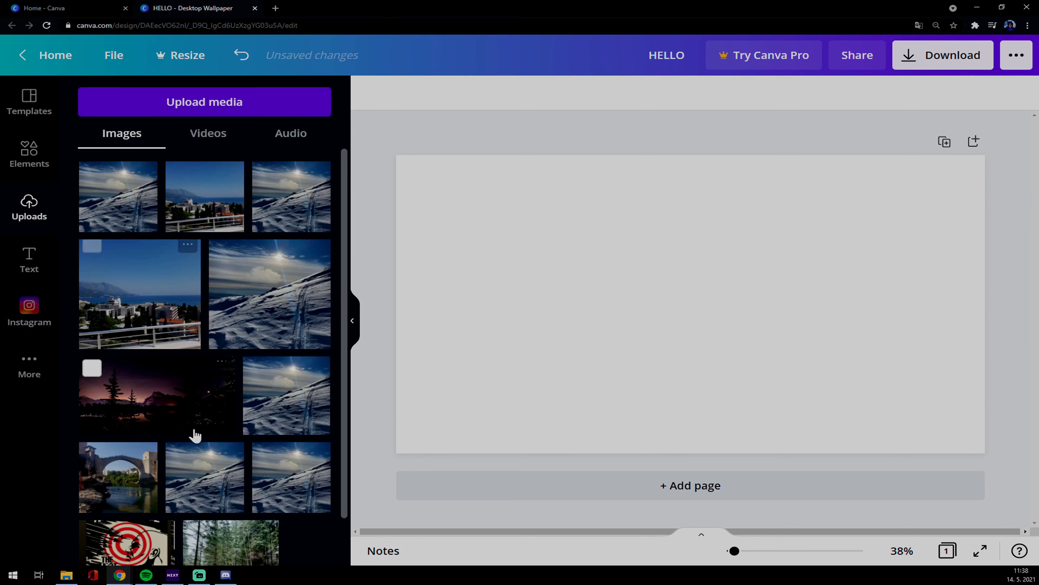
scroll(205, 426, "down", 1)
scroll(209, 368, "up", 1)
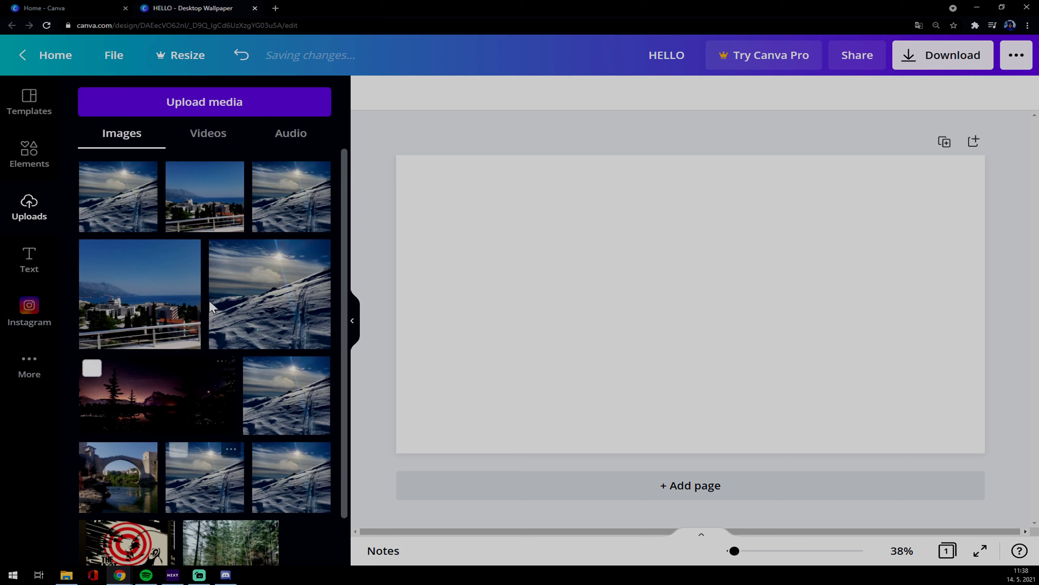
left_click(222, 368)
left_click(262, 505)
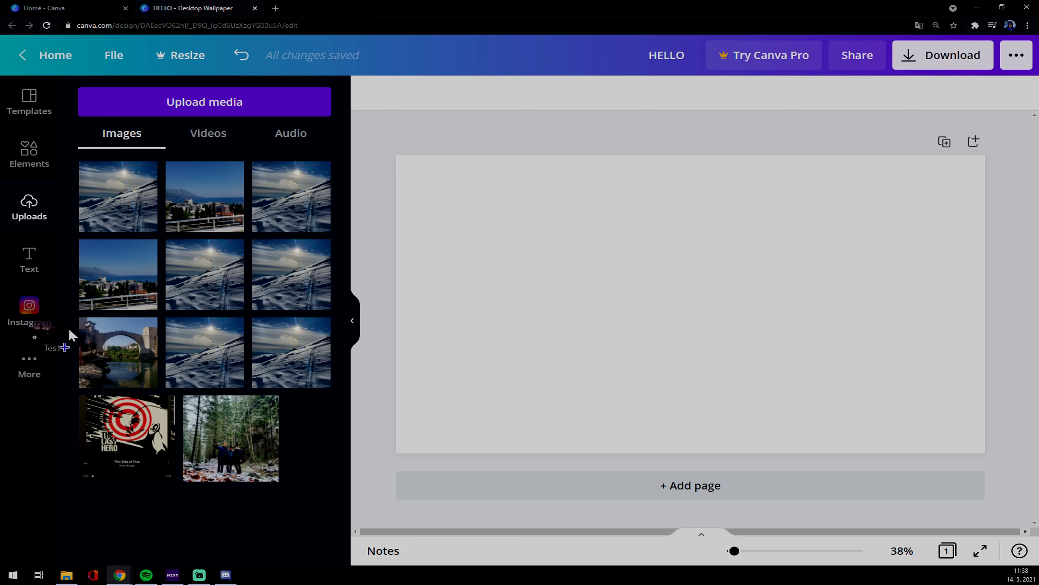
Upload the night landscape image file from the computer and add it to the page.
left_click_drag(69, 327, 215, 336)
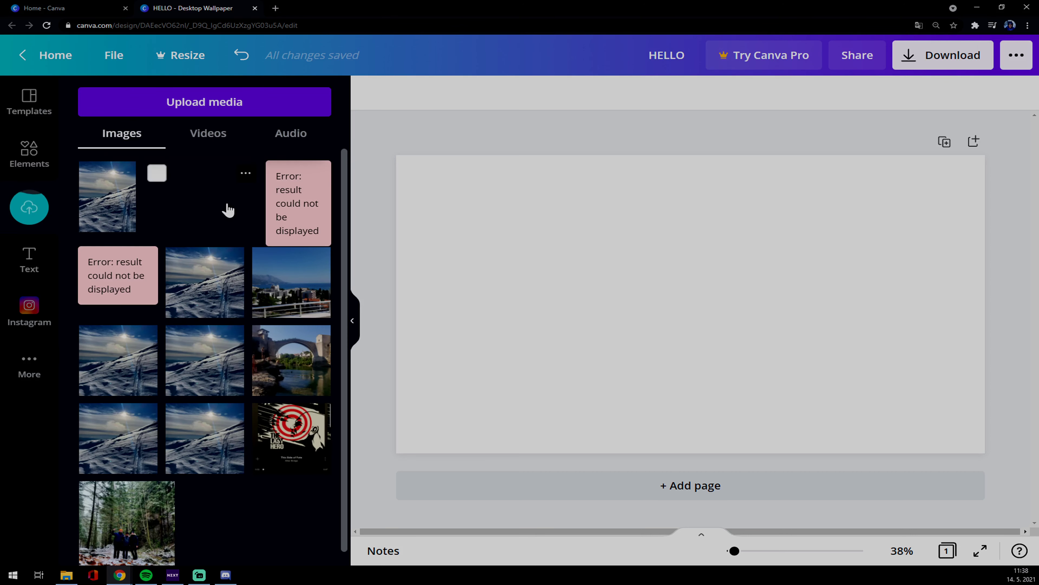
left_click(215, 206)
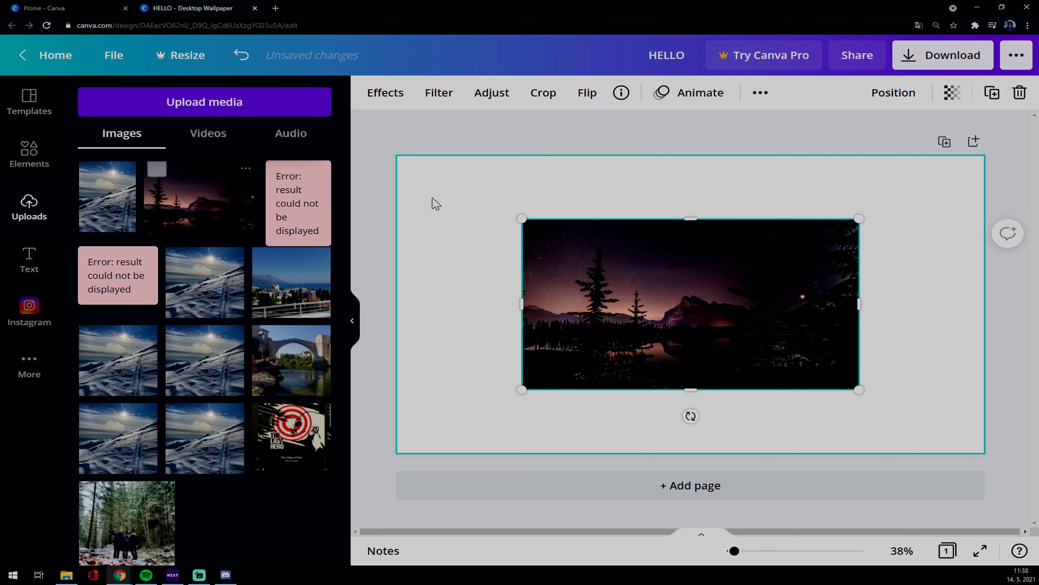
Enlarge the night landscape image from two opposite corners so that it covers the whole page.
left_click(29, 104)
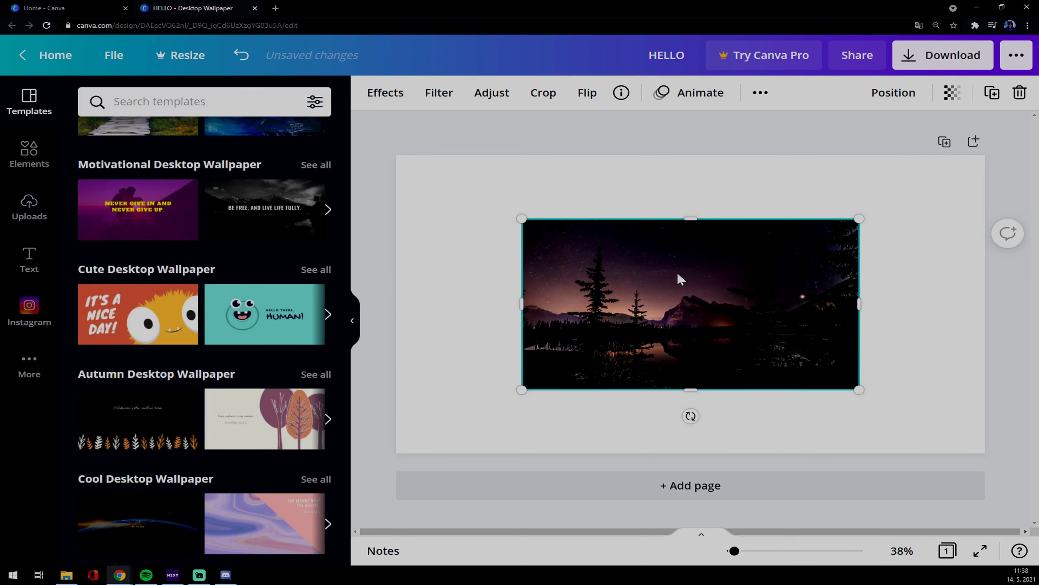
left_click_drag(521, 219, 395, 156)
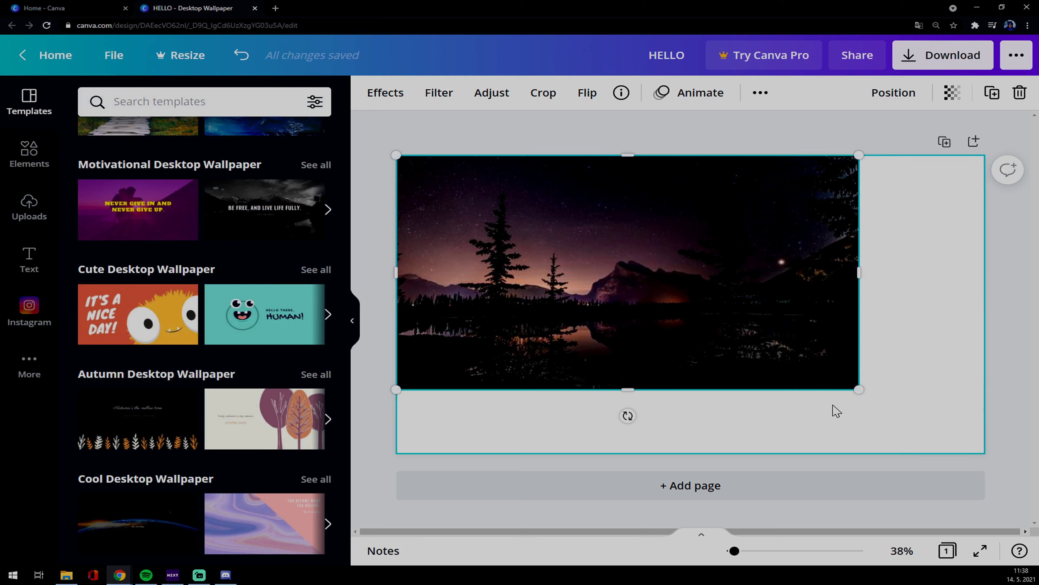
left_click_drag(859, 389, 985, 449)
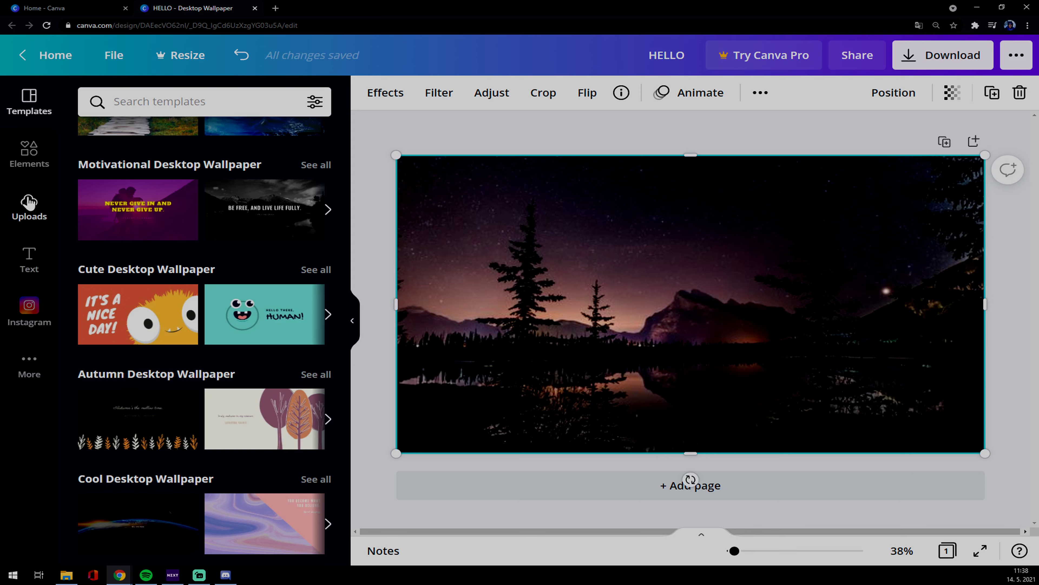
Add the "hugs + kisses" font combination over the night landscape and move it fully inside the page.
left_click(36, 273)
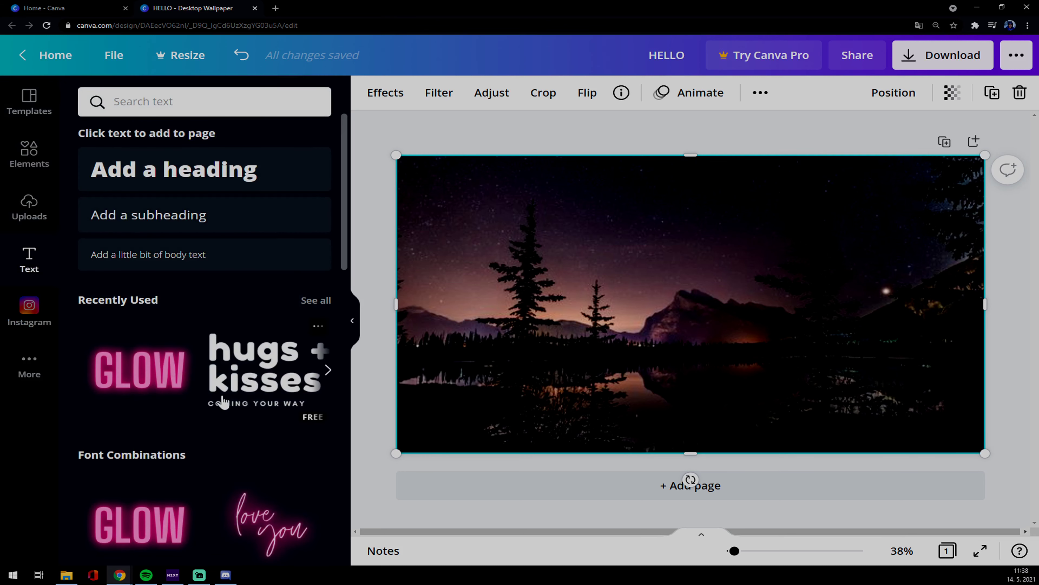
left_click_drag(225, 397, 615, 281)
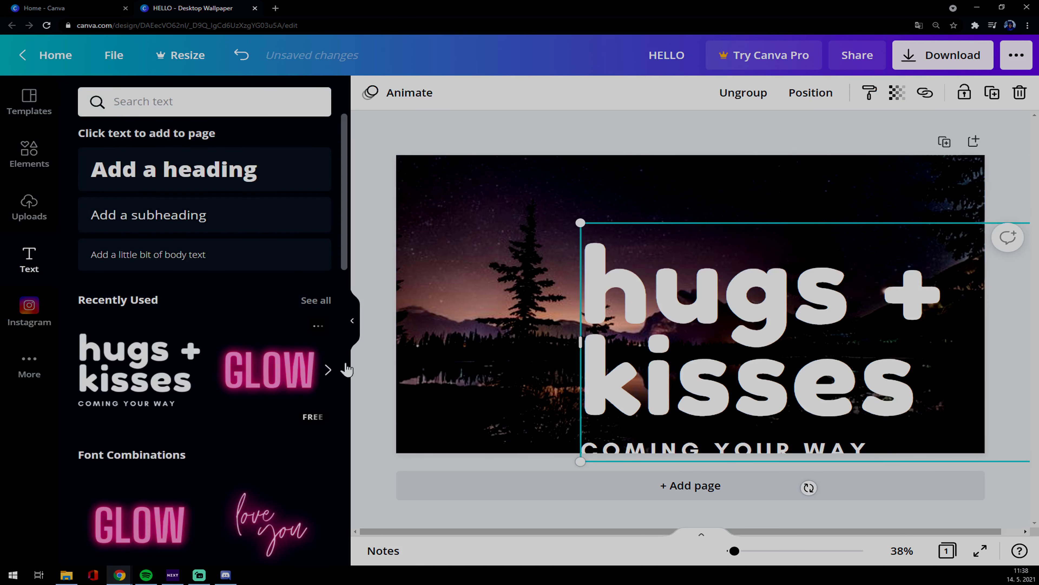
left_click_drag(696, 337, 570, 278)
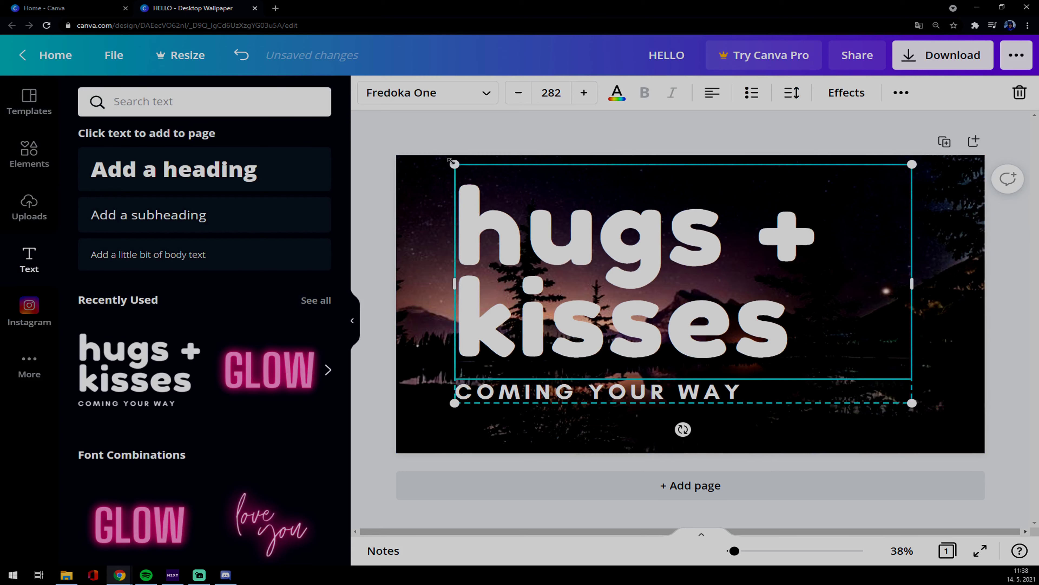
Shrink the "hugs + kisses" text group to a heading size of 137 and place it in the page's upper-left corner.
left_click_drag(454, 165, 704, 279)
left_click_drag(792, 323, 500, 187)
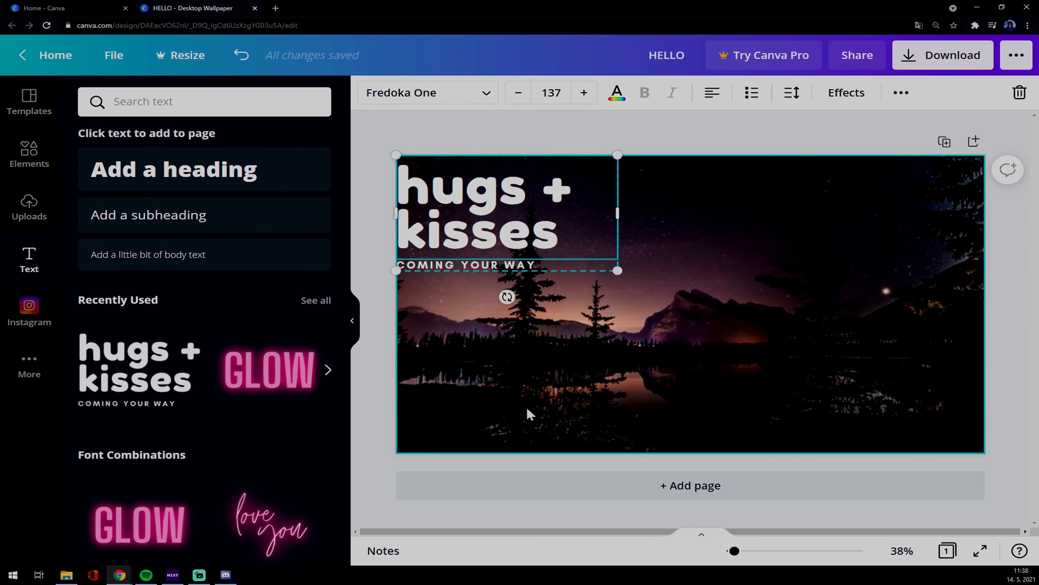
scroll(140, 396, "down", 5)
scroll(70, 331, "up", 5)
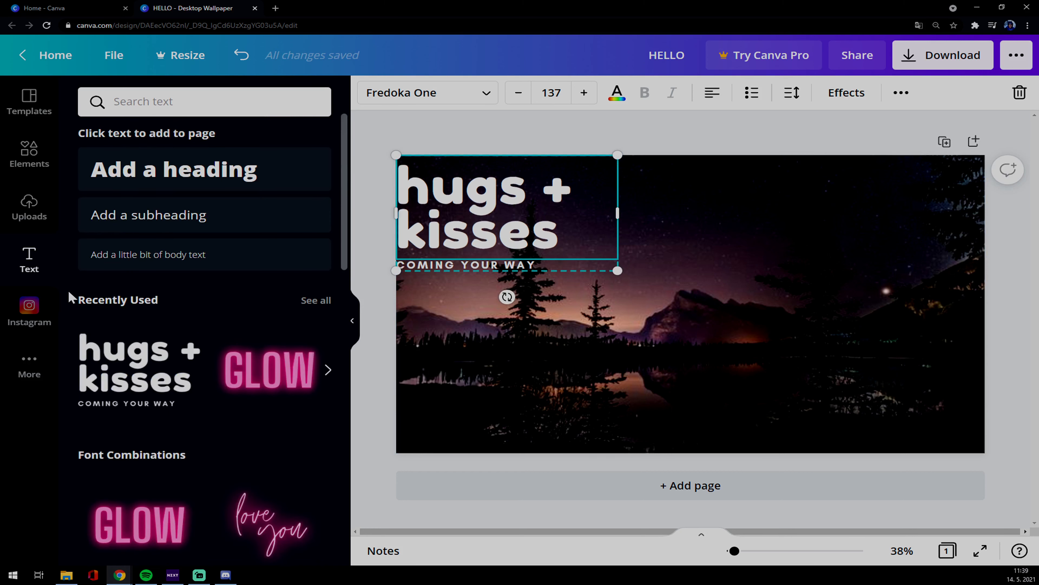
left_click(725, 308)
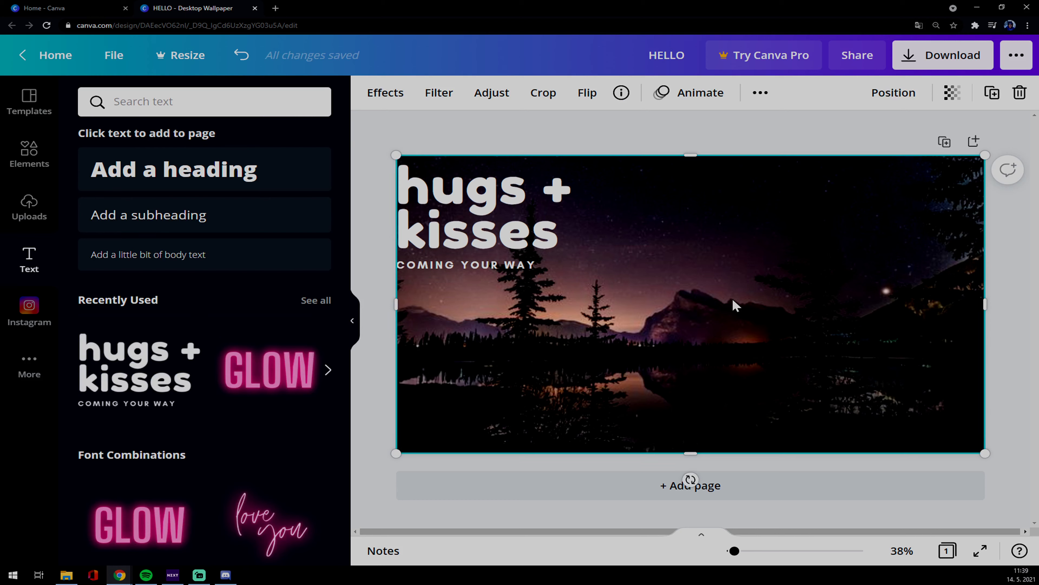
Review the file types offered for downloading the design and keep PNG.
left_click(934, 63)
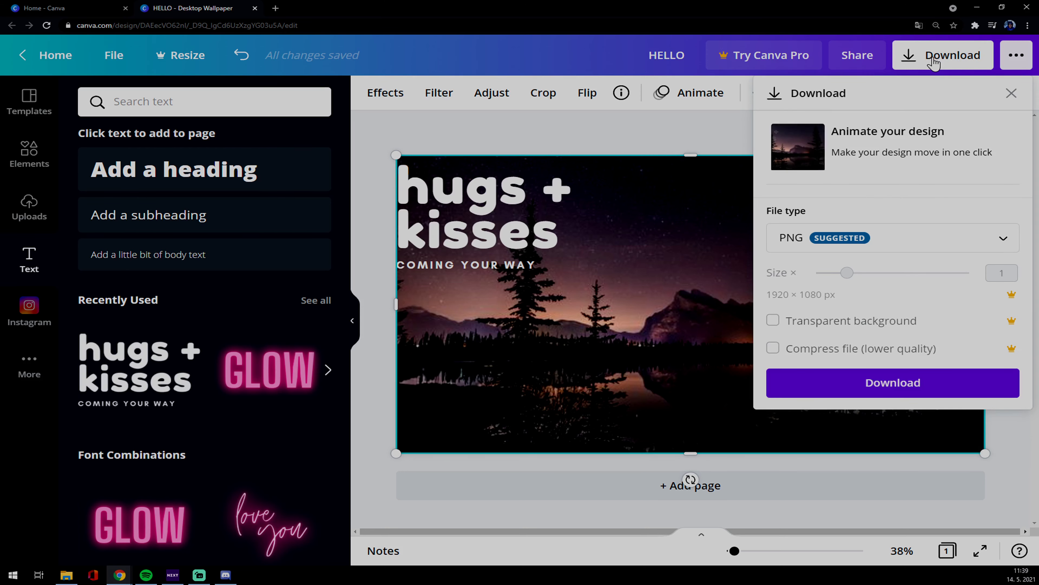
left_click(955, 243)
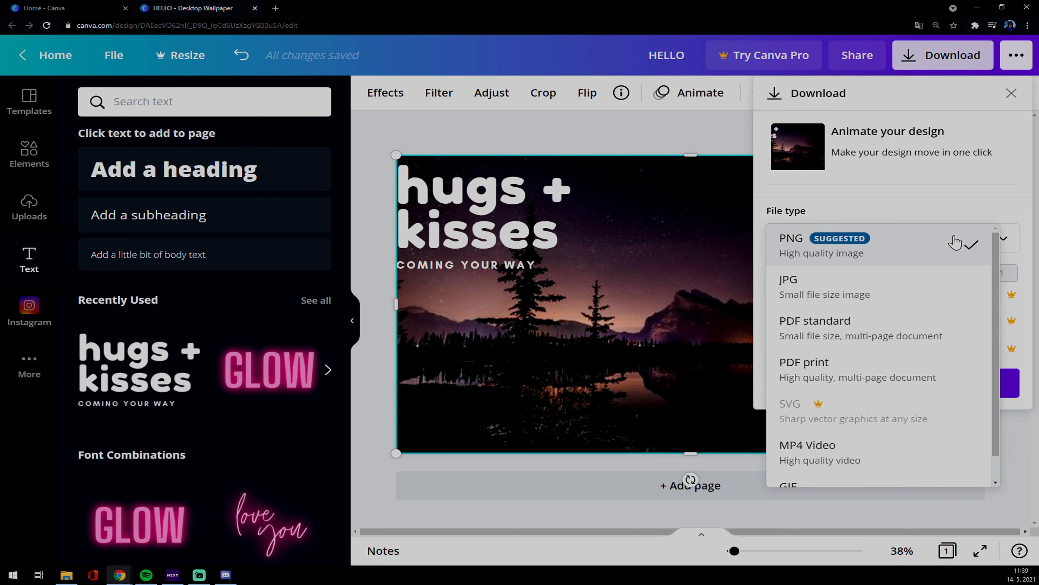
left_click(873, 261)
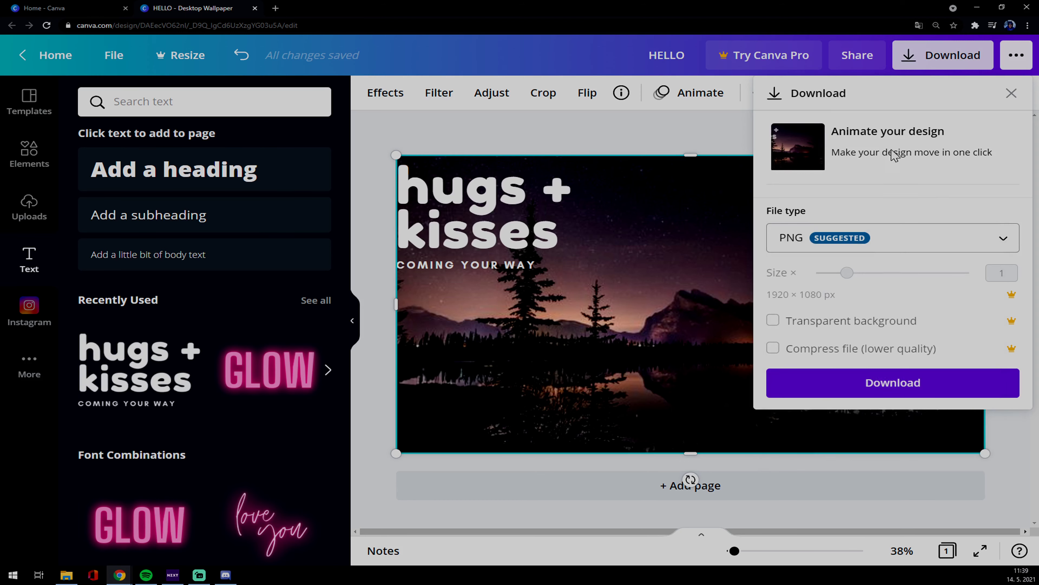
Preview the Block and Pan page animations on the design and leave the animation options.
left_click(956, 138)
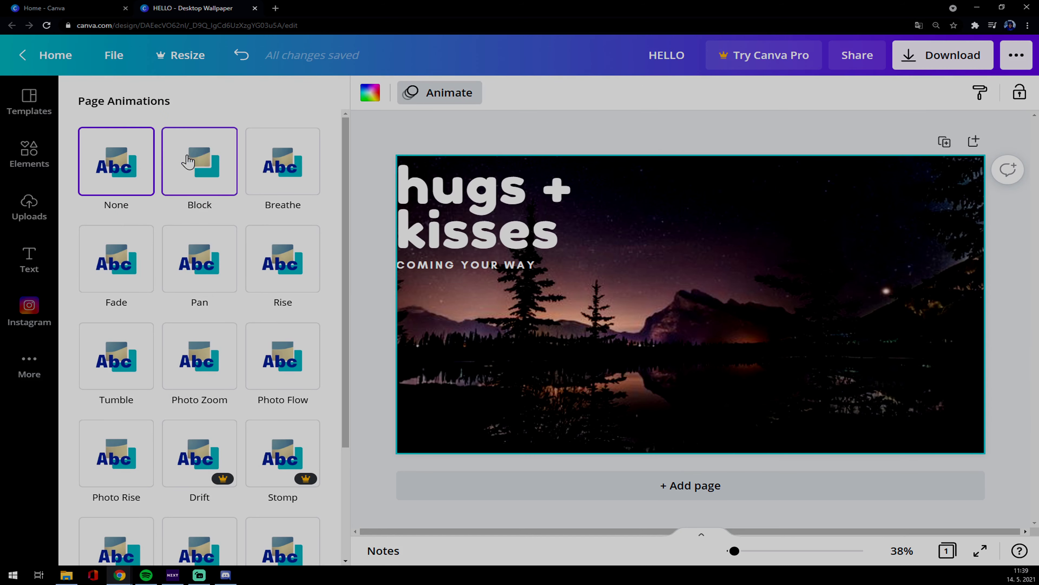
left_click(184, 143)
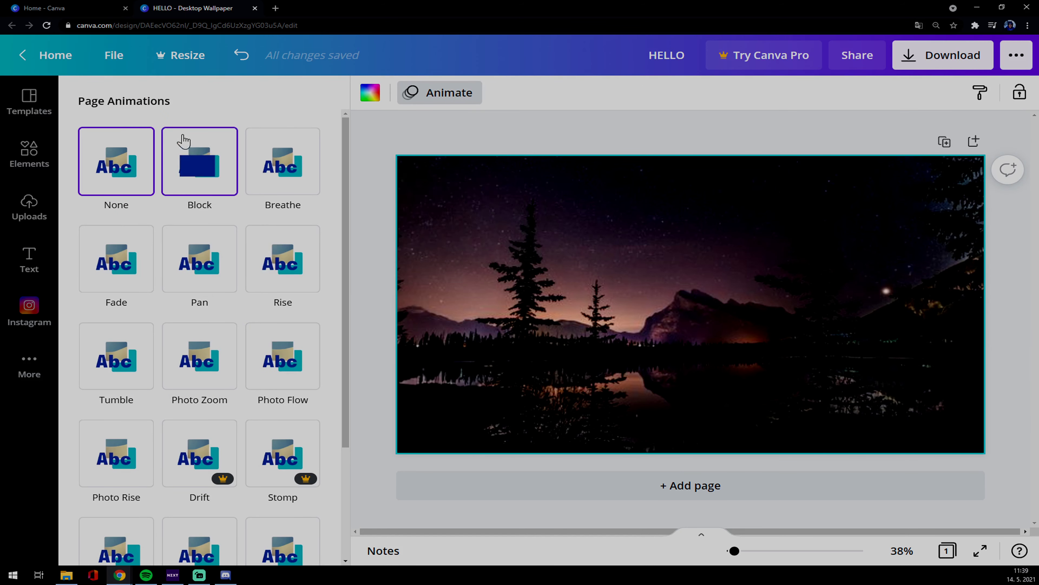
left_click(228, 255)
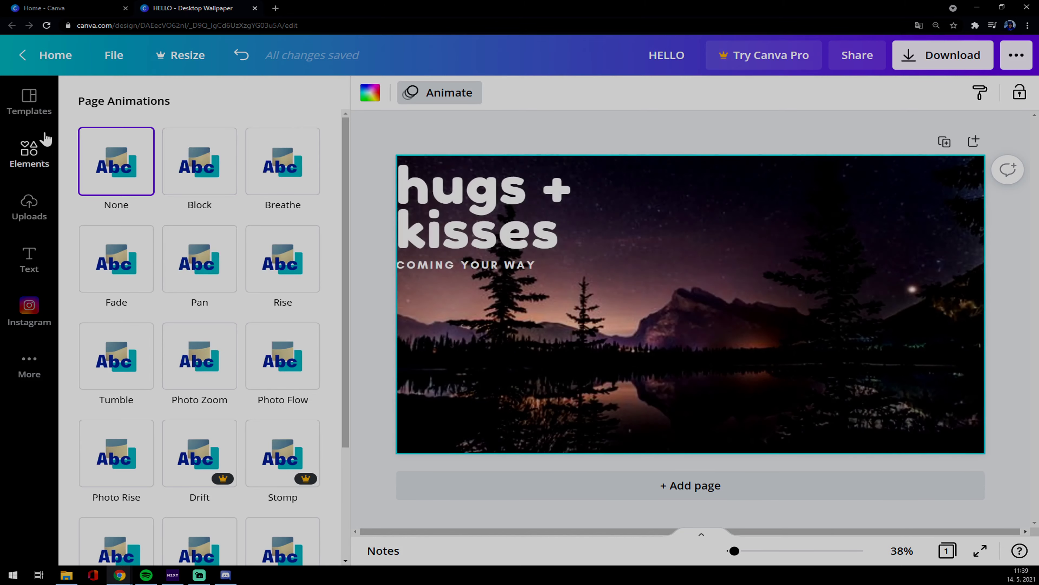
left_click(33, 104)
Download the wallpaper design as a PNG file and dismiss the referral offer.
left_click(921, 55)
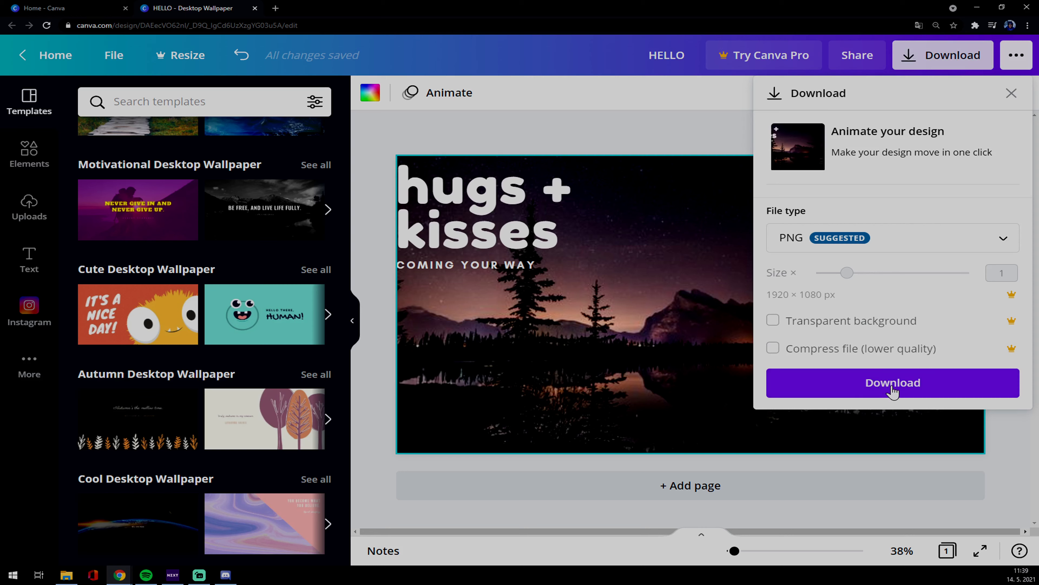
left_click(893, 382)
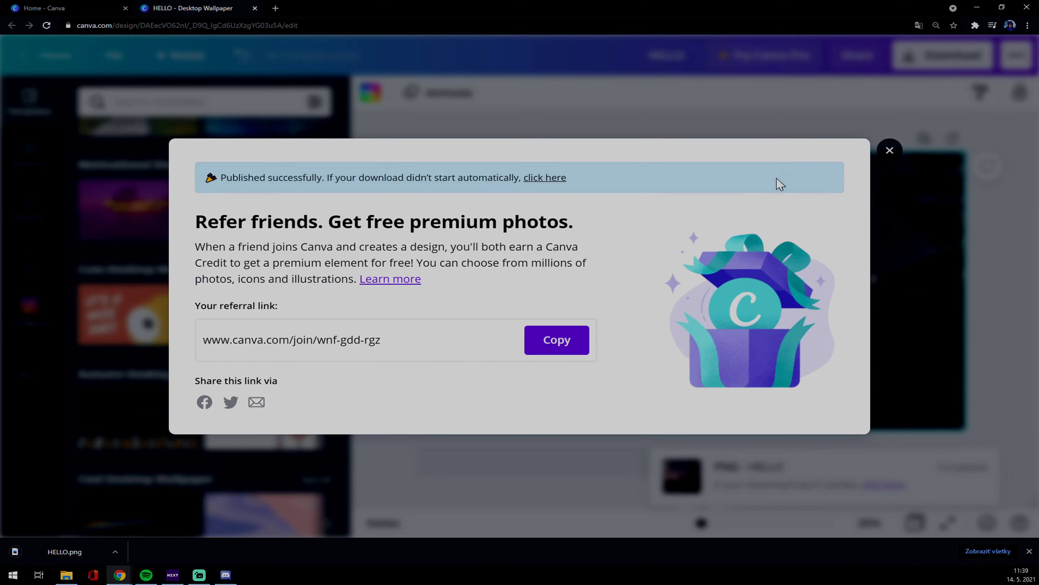
left_click(890, 151)
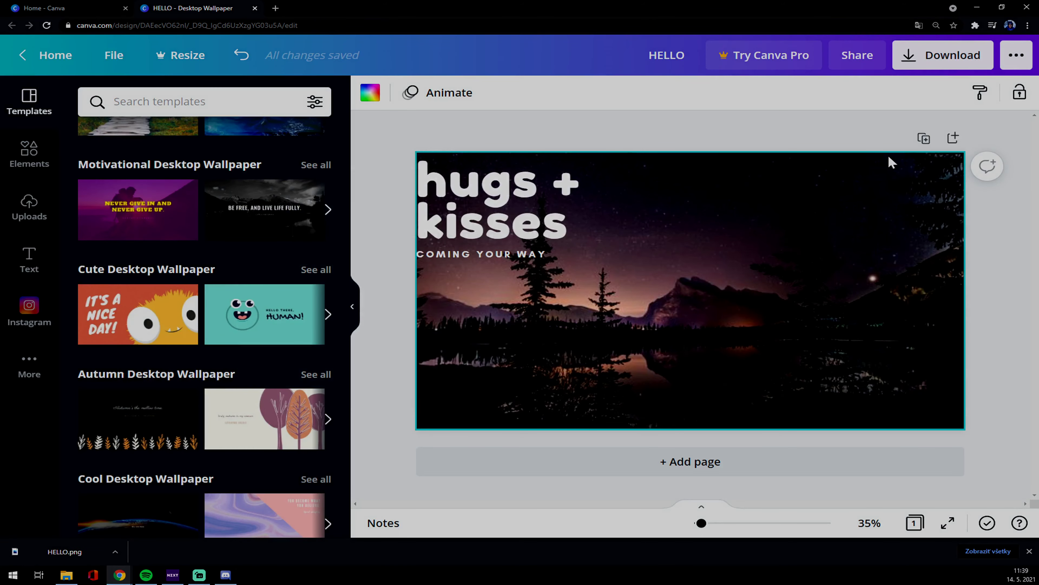
Open the downloaded HELLO.png to inspect the finished wallpaper, and close the image viewer.
left_click(62, 558)
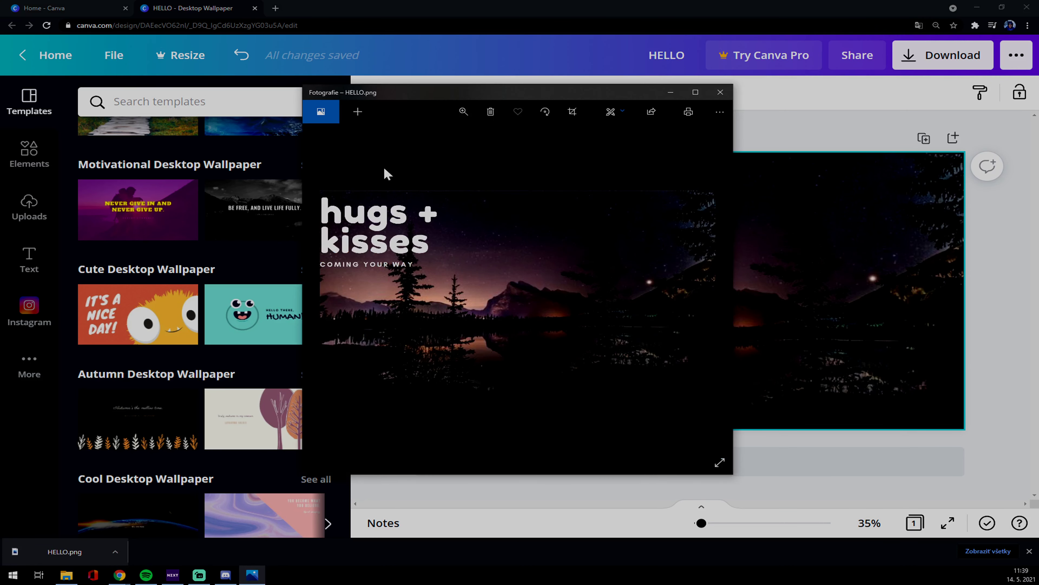
left_click_drag(421, 97, 544, 68)
left_click_drag(258, 121, 526, 103)
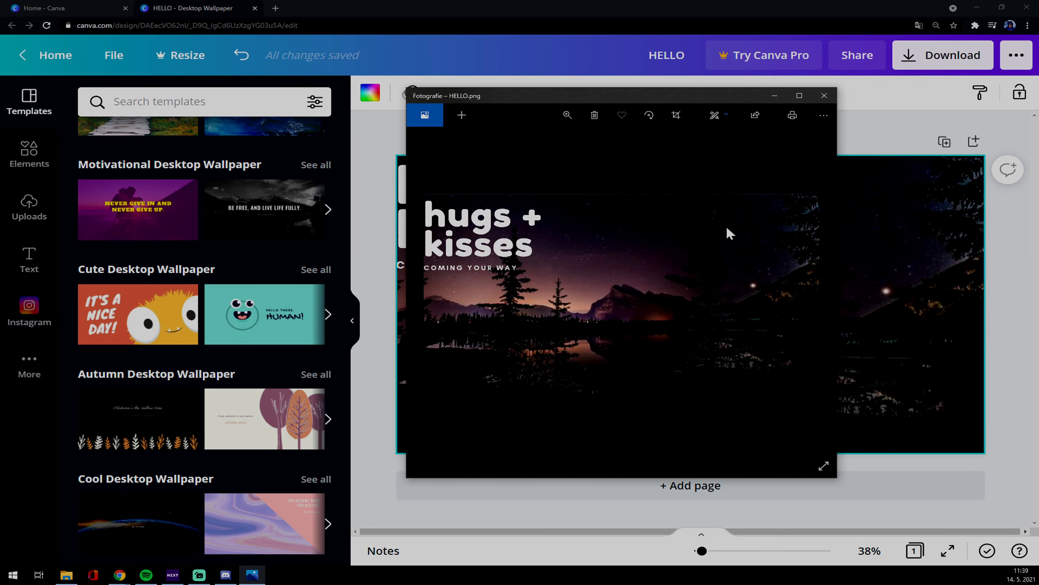
left_click(824, 96)
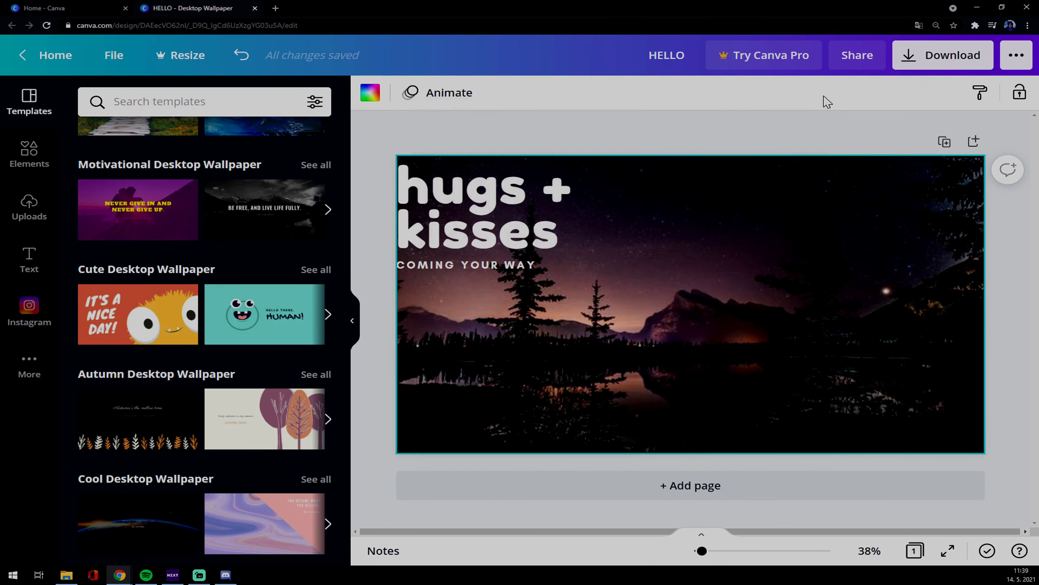